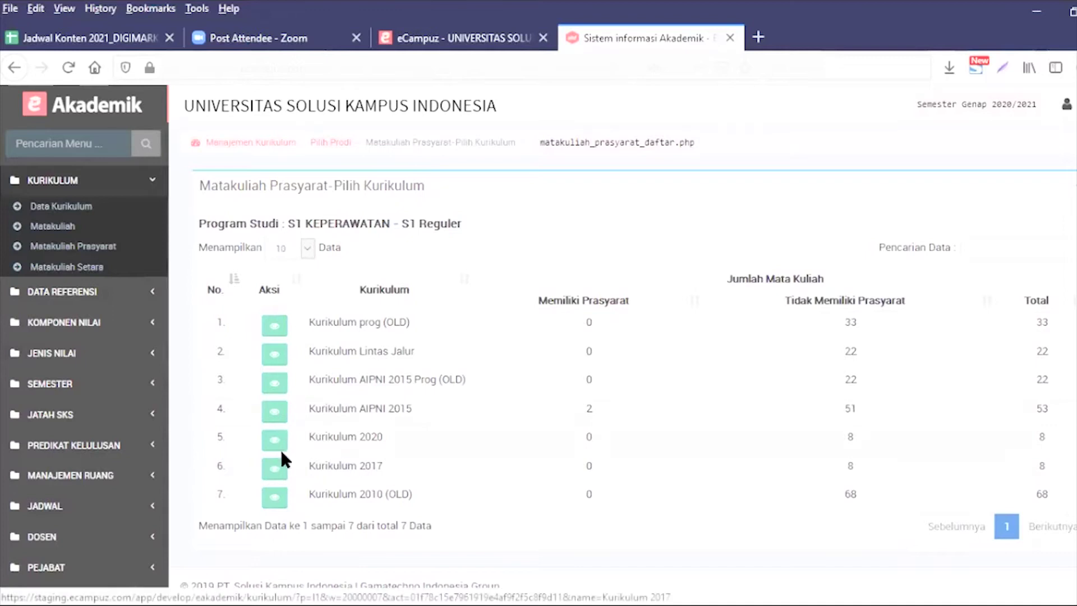
Step: Open the prerequisite course list of Kurikulum 2017 and look over the KIMIA 1 and KIMIA 2 entries
{"action": "left_click", "coordinate": [283, 475]}
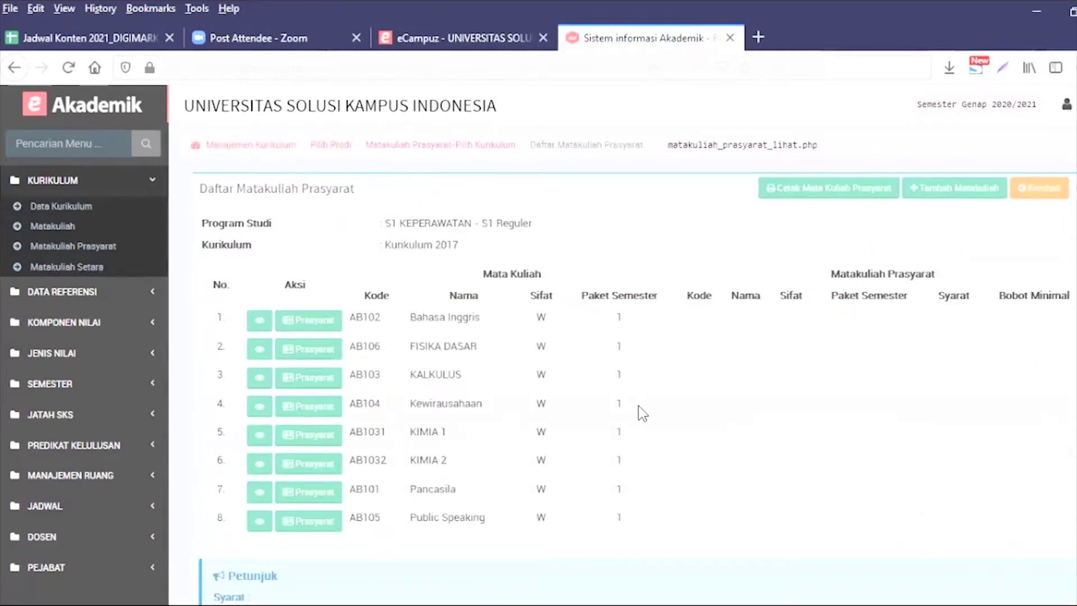
{"action": "scroll", "coordinate": [642, 411], "scroll_direction": "down", "scroll_amount": 2}
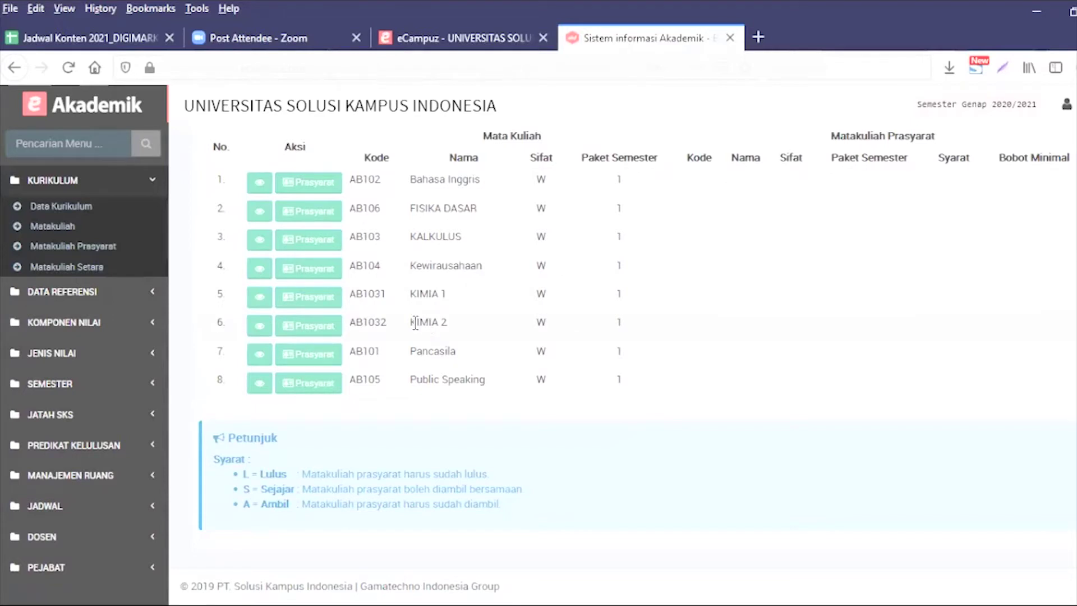
{"action": "left_click_drag", "start_coordinate": [410, 323], "coordinate": [446, 325]}
{"action": "left_click_drag", "start_coordinate": [409, 294], "coordinate": [447, 293]}
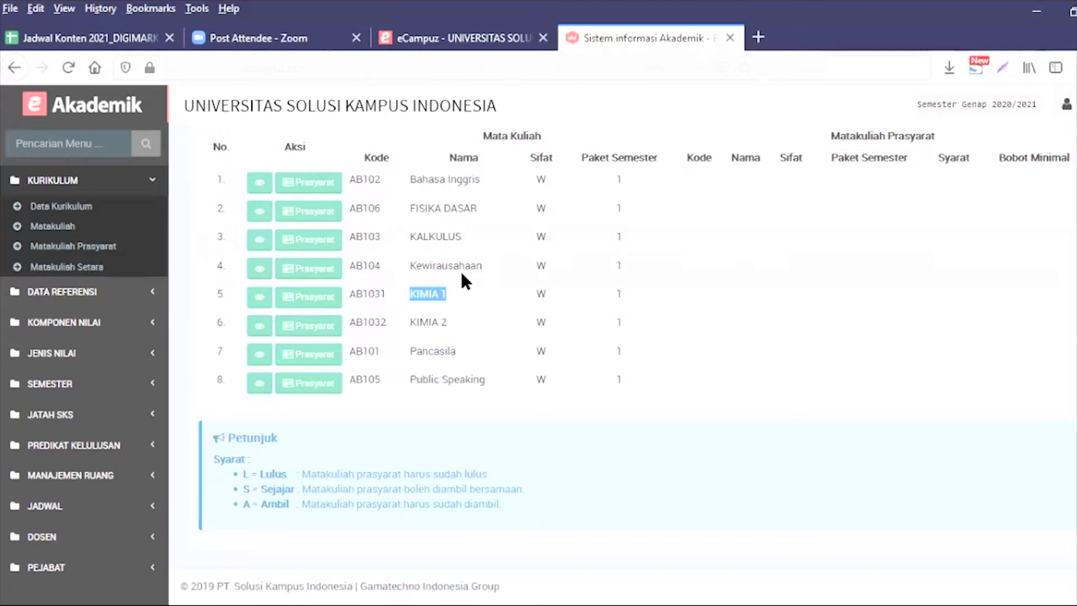
Step: Open the form for adding or changing the prerequisites of AB1032 - KIMIA 2
{"action": "left_click", "coordinate": [324, 332]}
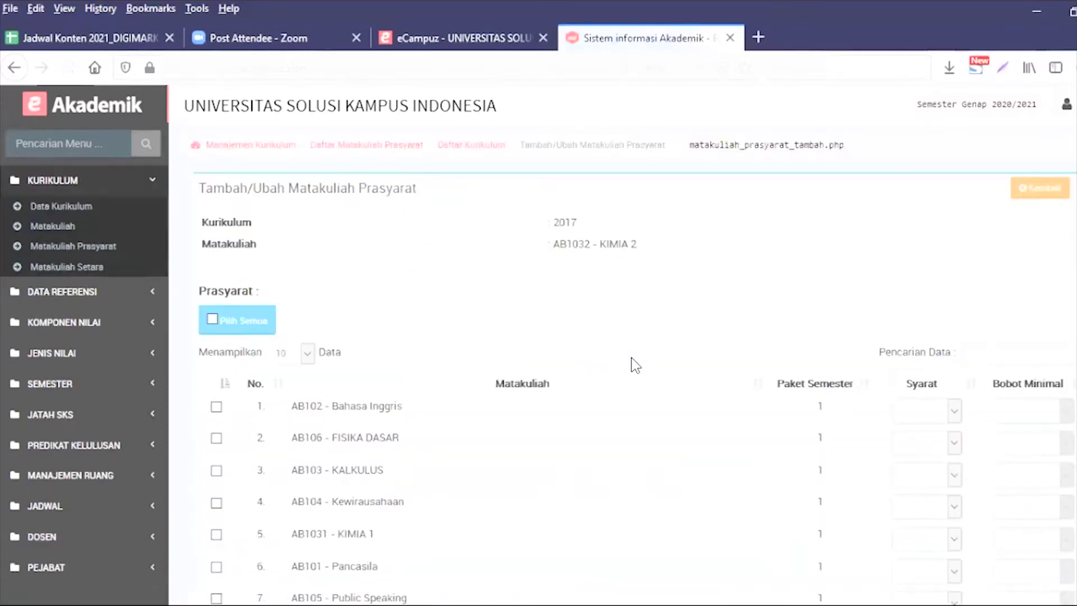
{"action": "scroll", "coordinate": [404, 436], "scroll_direction": "down", "scroll_amount": 3}
{"action": "scroll", "coordinate": [466, 326], "scroll_direction": "up", "scroll_amount": 3}
{"action": "left_click_drag", "start_coordinate": [600, 246], "coordinate": [638, 247]}
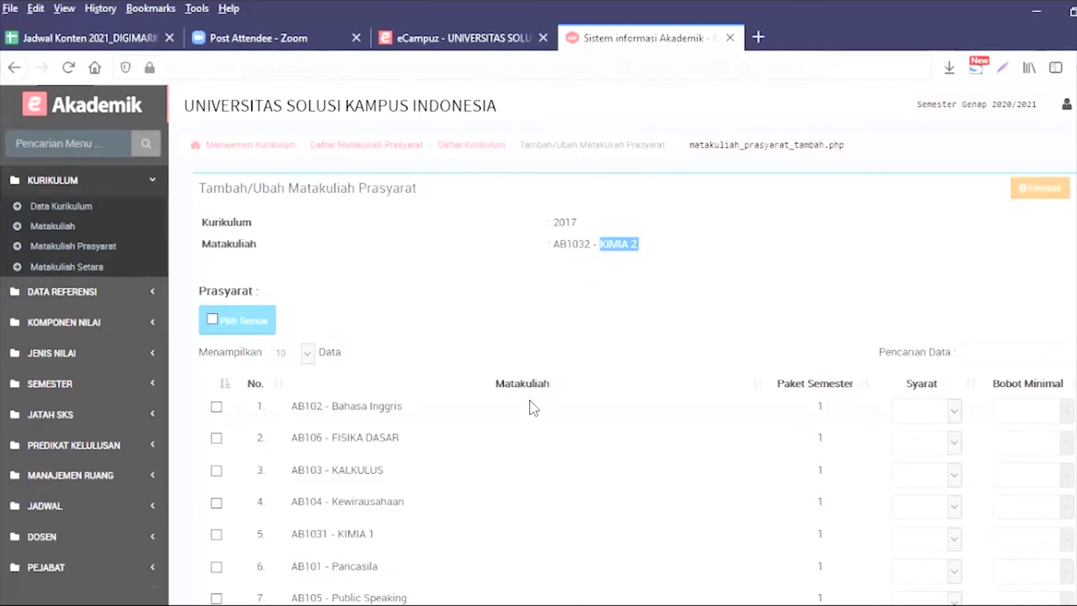
Step: Select AB1031 - KIMIA 1 as a prerequisite of KIMIA 2 and set its Syarat to Lulus
{"action": "scroll", "coordinate": [529, 399], "scroll_direction": "down", "scroll_amount": 3}
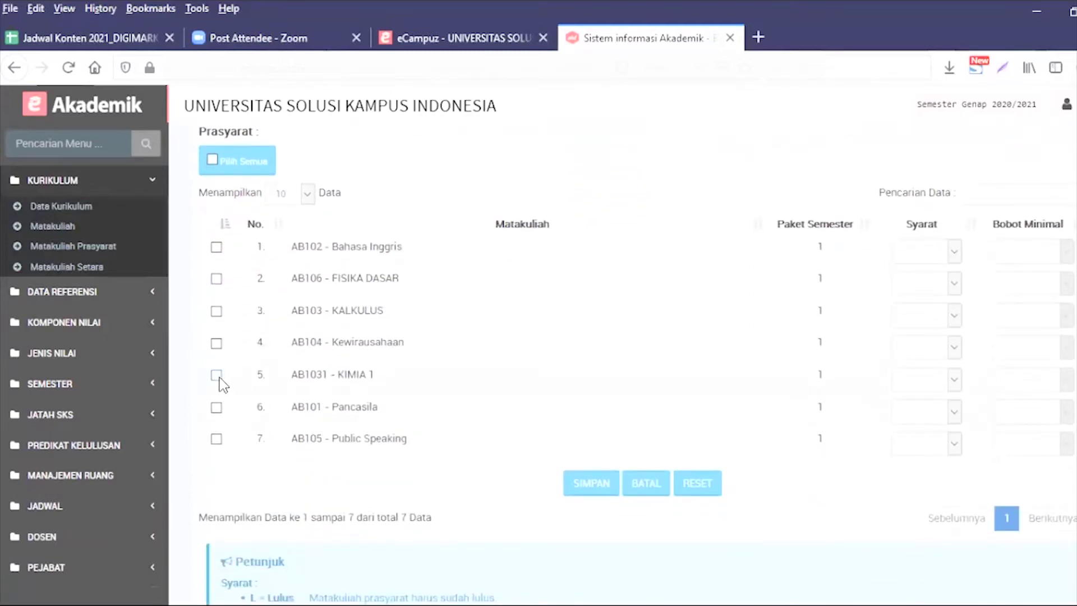
{"action": "left_click", "coordinate": [217, 375]}
{"action": "left_click", "coordinate": [940, 384]}
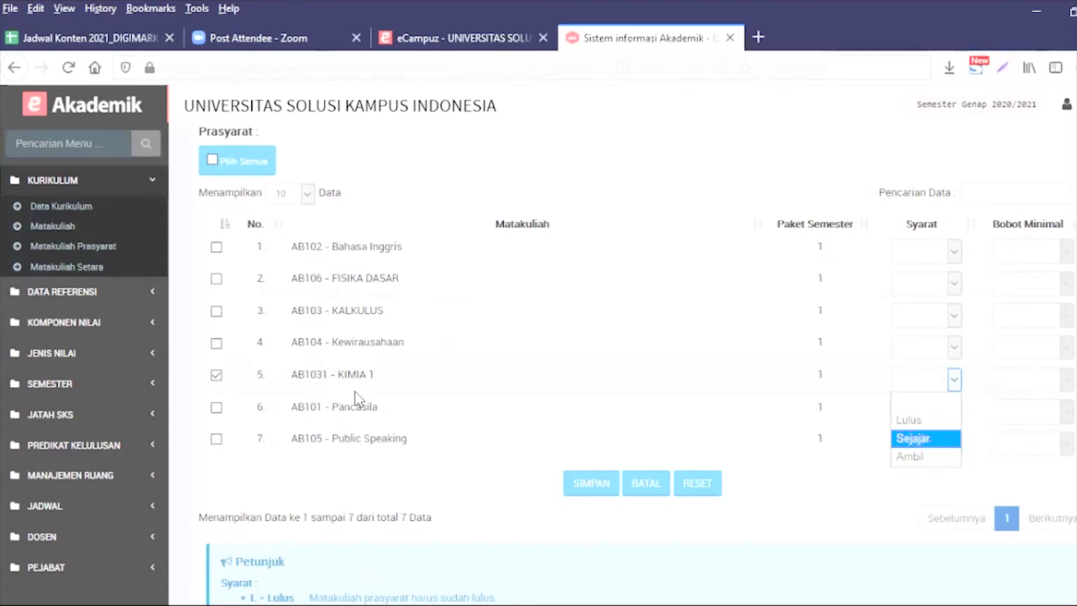
{"action": "left_click", "coordinate": [916, 419]}
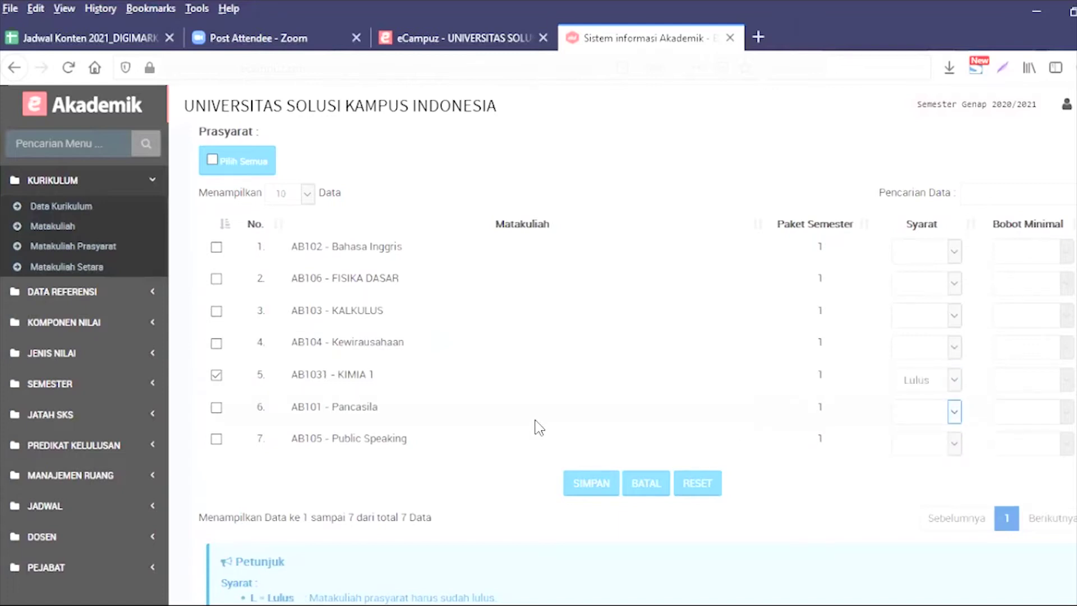
Step: Read the explanation of the Syarat options and set the condition for KIMIA 1 to Sejajar
{"action": "scroll", "coordinate": [406, 493], "scroll_direction": "down", "scroll_amount": 3}
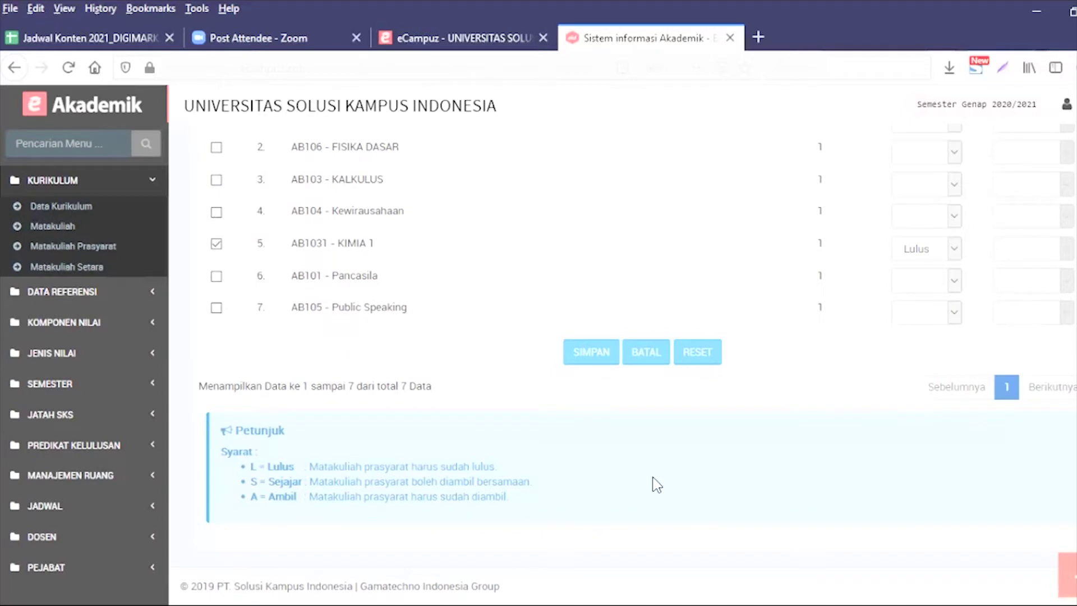
{"action": "scroll", "coordinate": [802, 478], "scroll_direction": "up", "scroll_amount": 3}
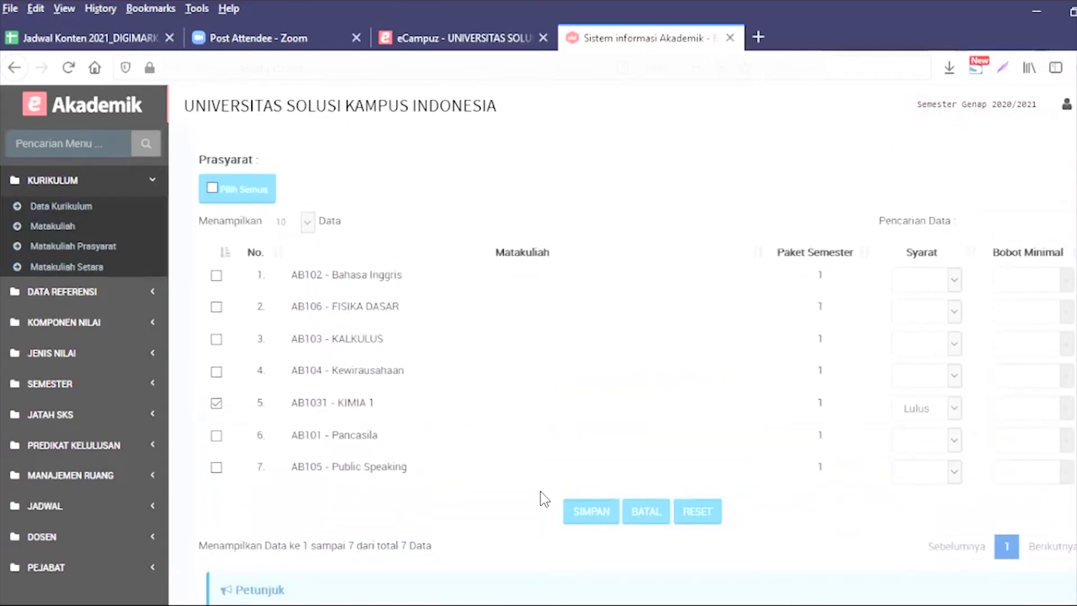
{"action": "scroll", "coordinate": [540, 496], "scroll_direction": "down", "scroll_amount": 2}
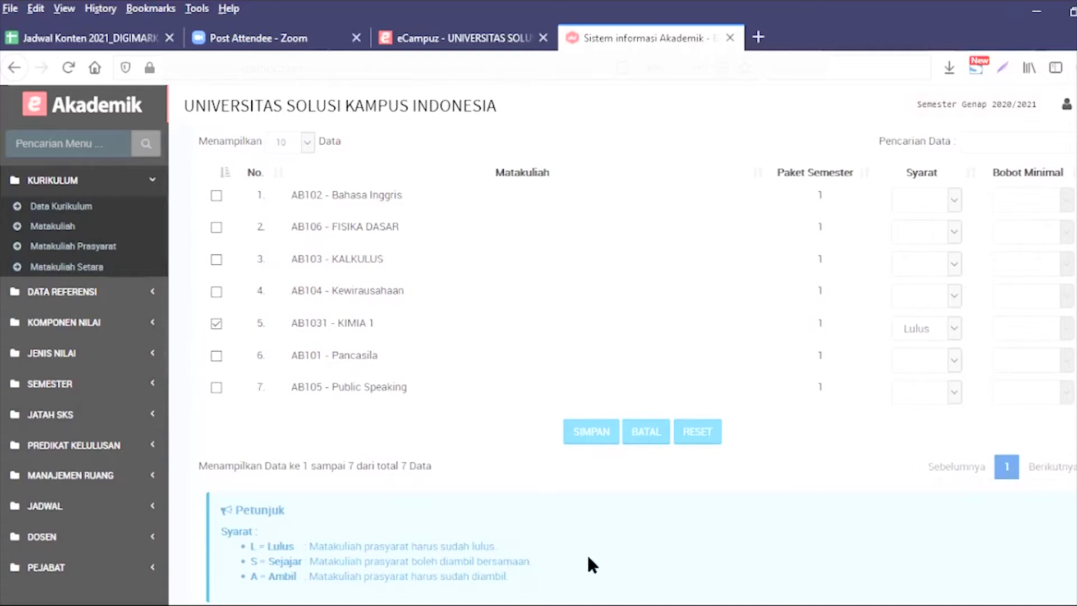
{"action": "scroll", "coordinate": [586, 553], "scroll_direction": "up", "scroll_amount": 3}
{"action": "left_click", "coordinate": [922, 488]}
{"action": "left_click", "coordinate": [914, 547]}
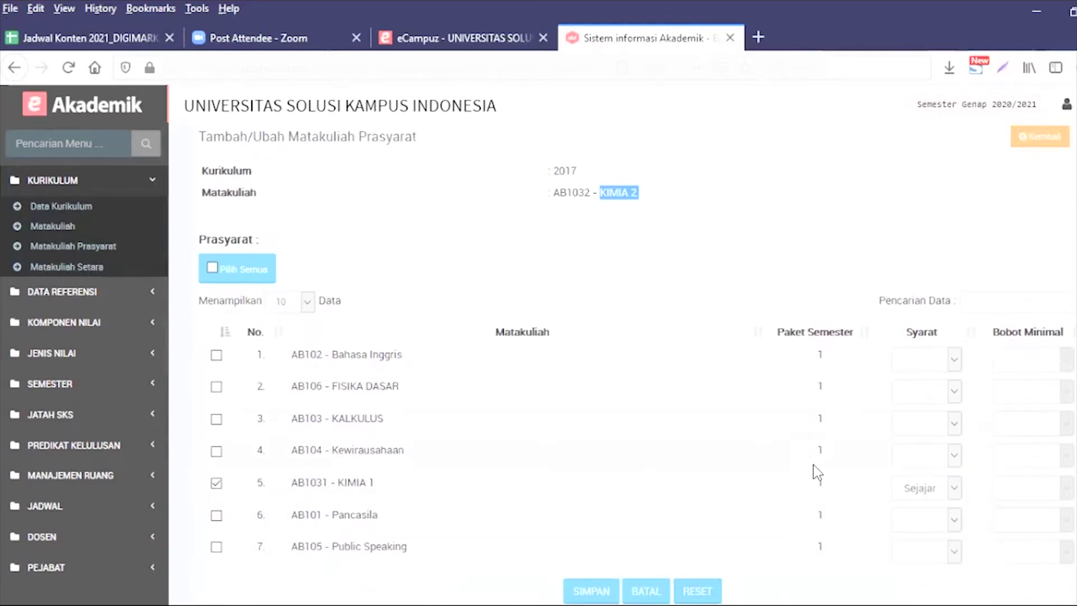
Step: Check the meaning of Ambil in the guide and set the Syarat of KIMIA 1 to Ambil
{"action": "scroll", "coordinate": [793, 469], "scroll_direction": "down", "scroll_amount": 5}
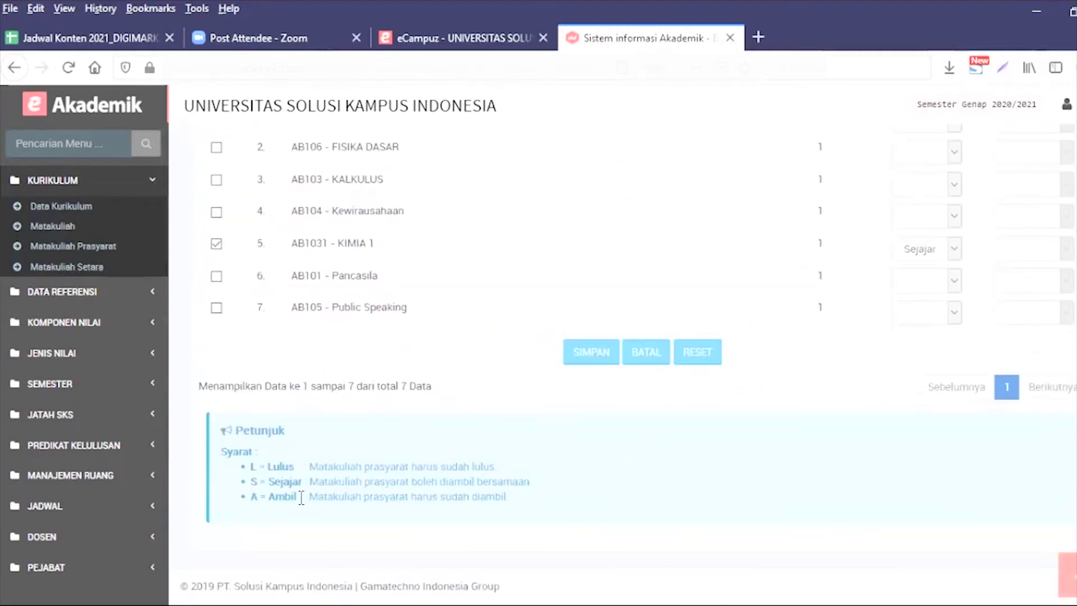
{"action": "left_click_drag", "start_coordinate": [266, 498], "coordinate": [303, 498]}
{"action": "scroll", "coordinate": [808, 484], "scroll_direction": "up", "scroll_amount": 3}
{"action": "left_click", "coordinate": [913, 409]}
{"action": "left_click", "coordinate": [920, 483]}
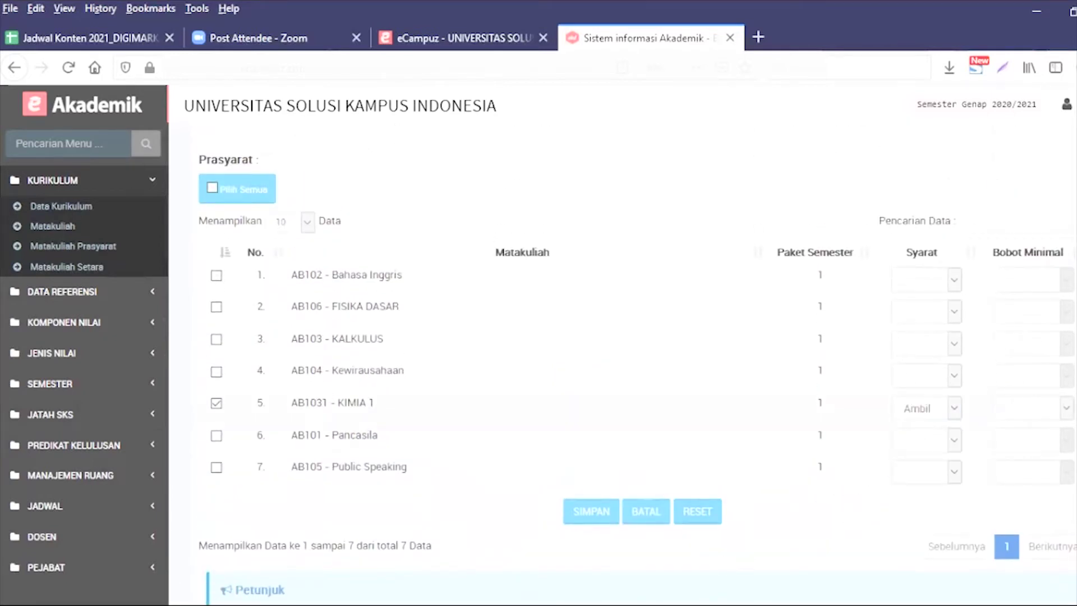
Step: Set the Bobot Minimal of KIMIA 1 to C (2.00) and replace it with B (3.00)
{"action": "left_click", "coordinate": [1030, 408]}
{"action": "key", "text": "Escape"}
{"action": "left_click", "coordinate": [1031, 408]}
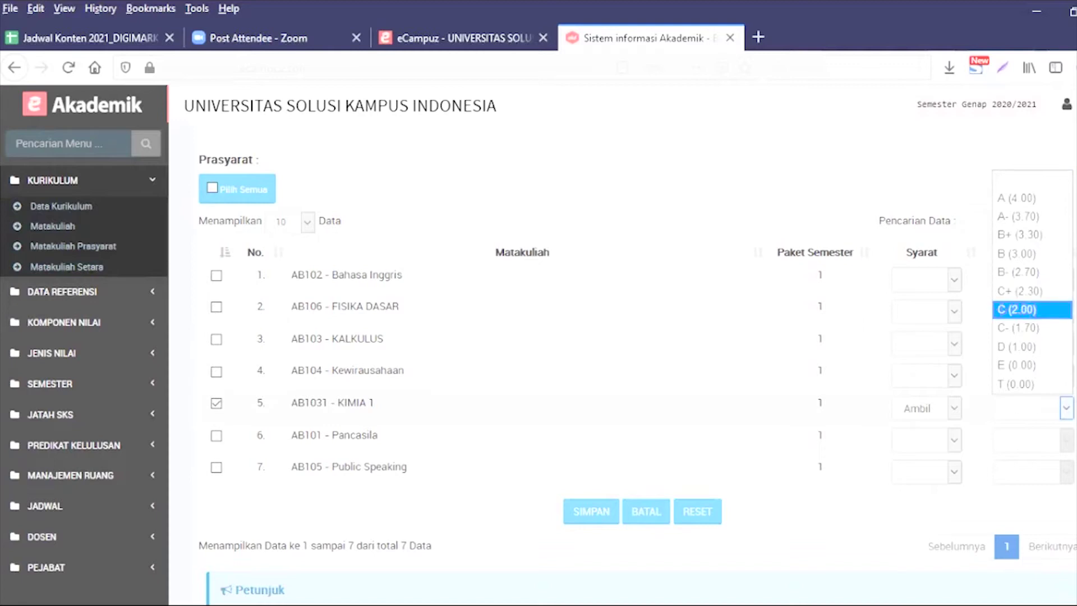
{"action": "left_click", "coordinate": [1028, 305]}
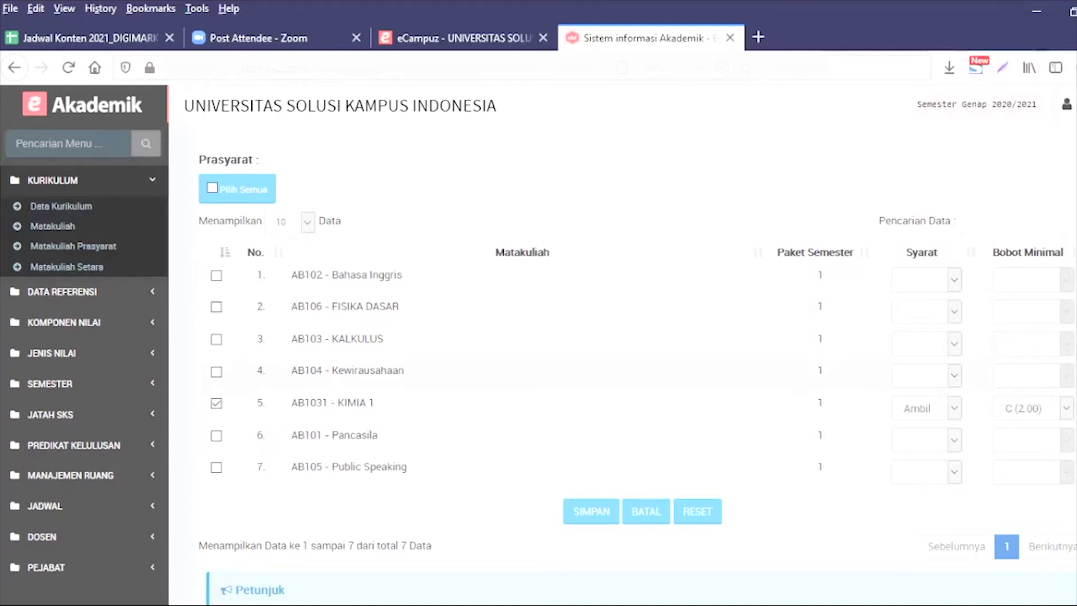
{"action": "left_click", "coordinate": [1065, 408]}
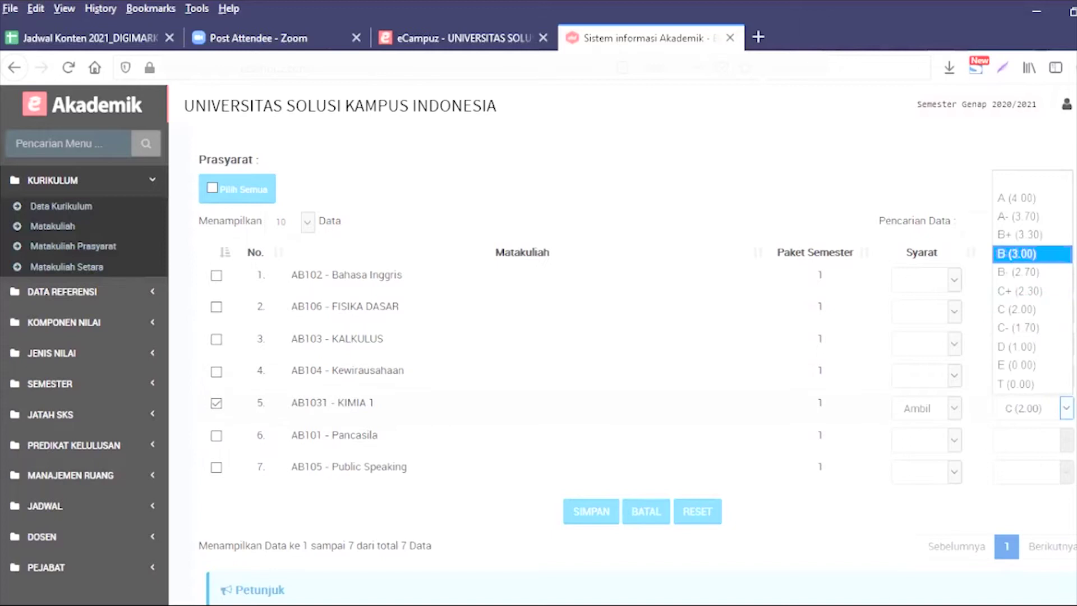
{"action": "key", "text": "Return"}
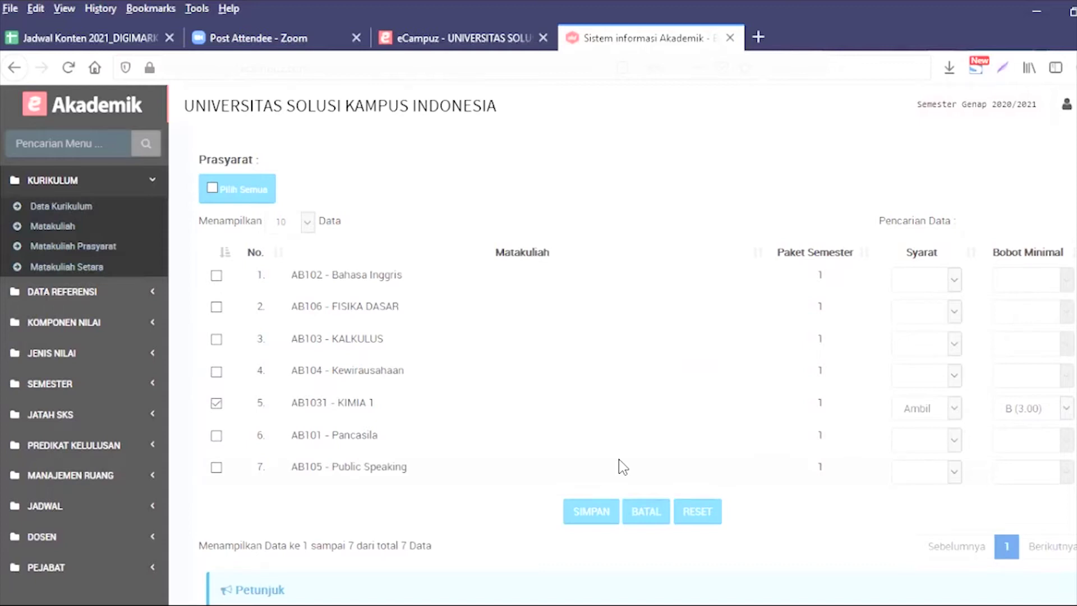
Step: Change the Syarat of the KIMIA 1 prerequisite back to Lulus
{"action": "scroll", "coordinate": [583, 336], "scroll_direction": "up", "scroll_amount": 3}
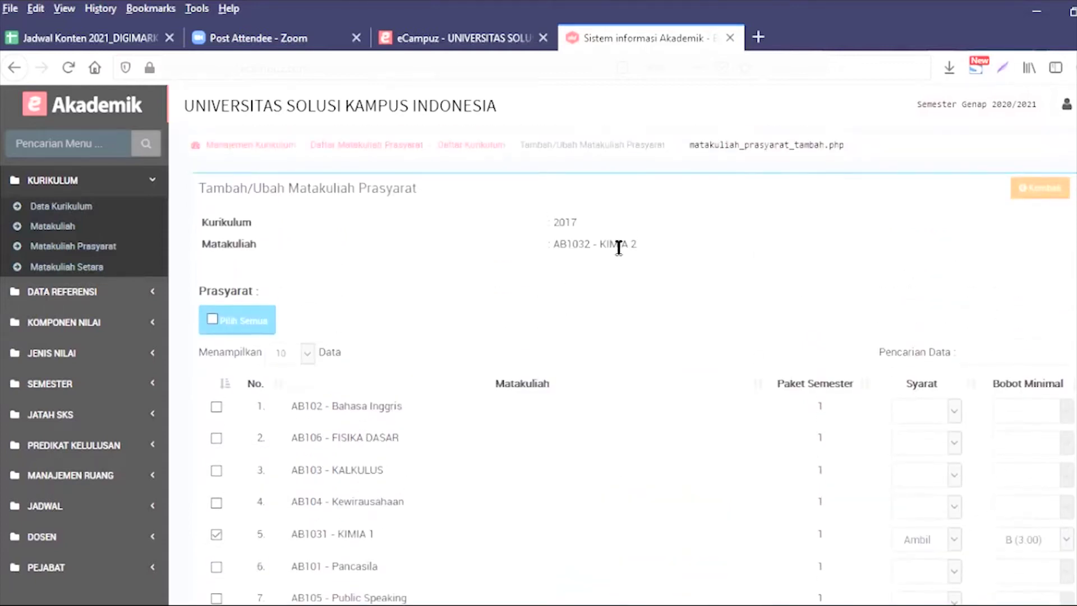
{"action": "scroll", "coordinate": [621, 367], "scroll_direction": "down", "scroll_amount": 3}
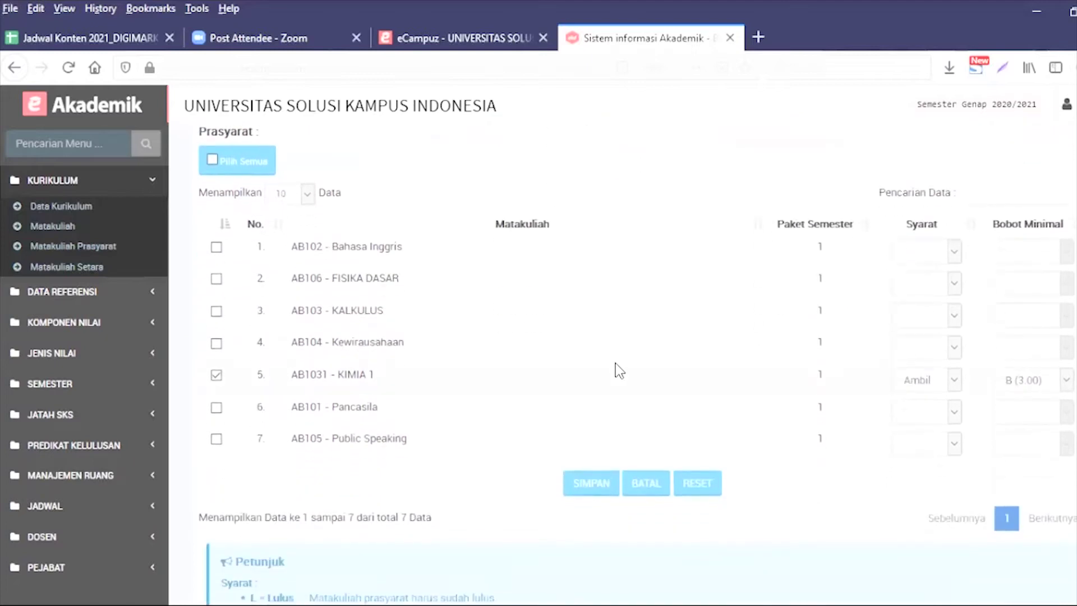
{"action": "scroll", "coordinate": [615, 364], "scroll_direction": "up", "scroll_amount": 2}
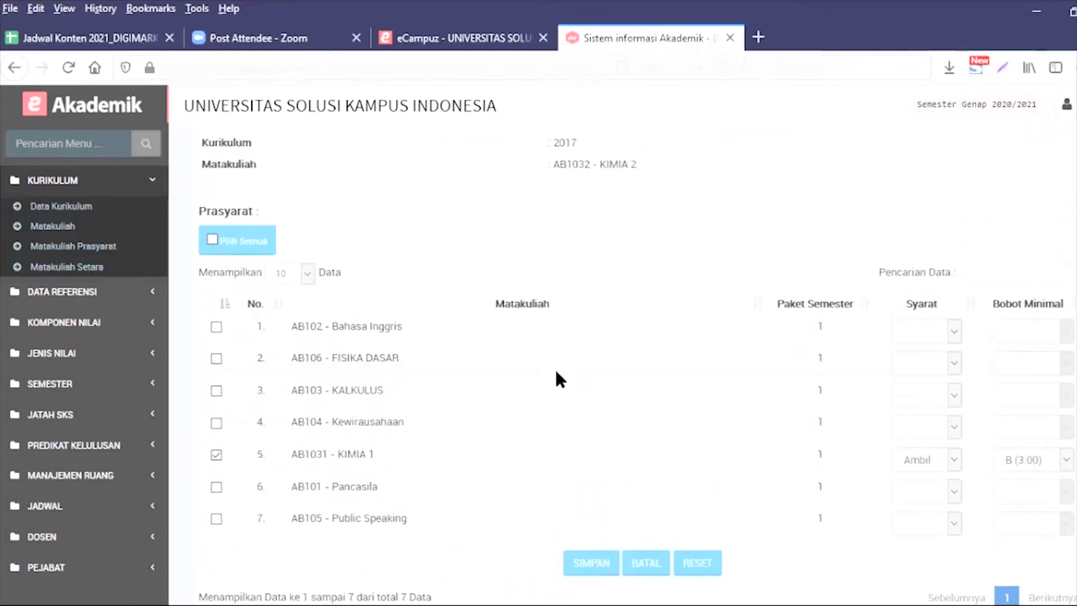
{"action": "left_click", "coordinate": [911, 462]}
{"action": "left_click", "coordinate": [917, 501]}
{"action": "left_click", "coordinate": [954, 459]}
{"action": "left_click", "coordinate": [940, 478]}
{"action": "left_click", "coordinate": [1021, 469]}
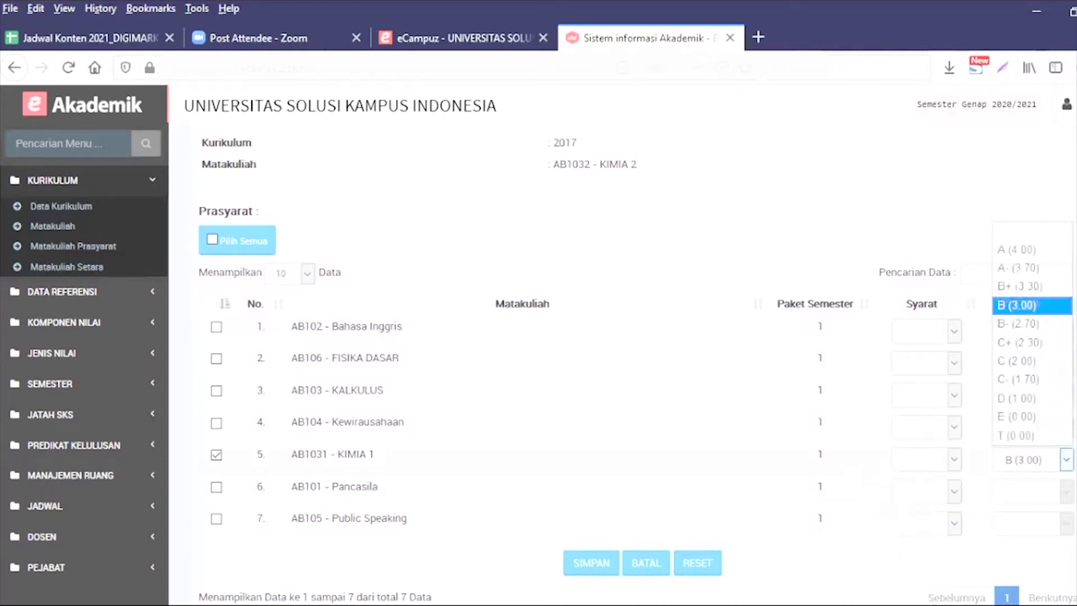
{"action": "key", "text": "Return"}
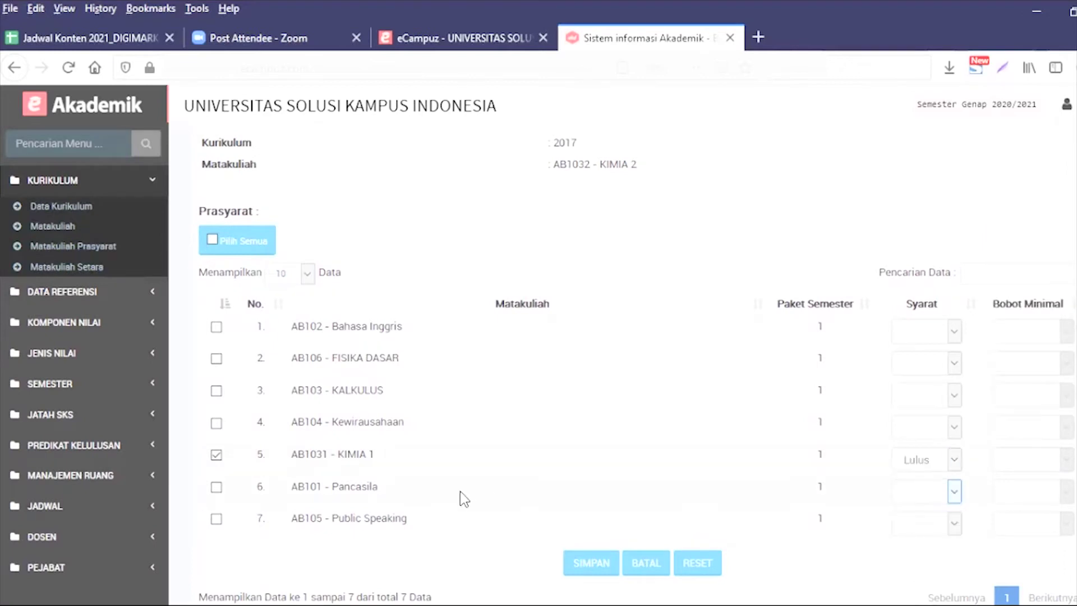
Step: Select AB106 - FISIKA DASAR as a further prerequisite of KIMIA 2 with its Syarat set to Lulus
{"action": "key", "text": "space"}
{"action": "left_click", "coordinate": [925, 363]}
{"action": "left_click", "coordinate": [917, 398]}
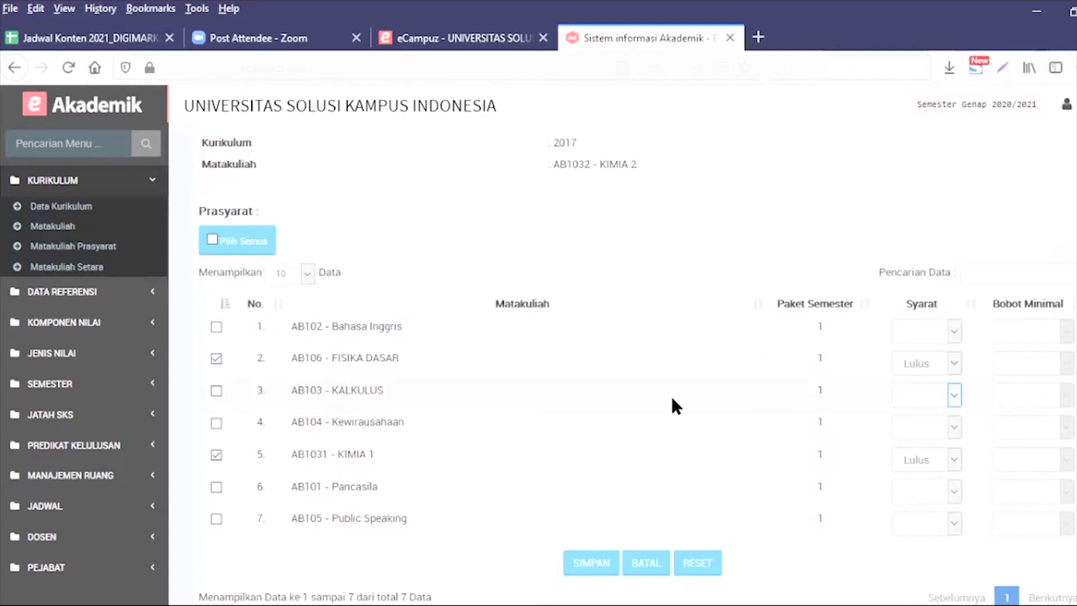
{"action": "left_click", "coordinate": [674, 396]}
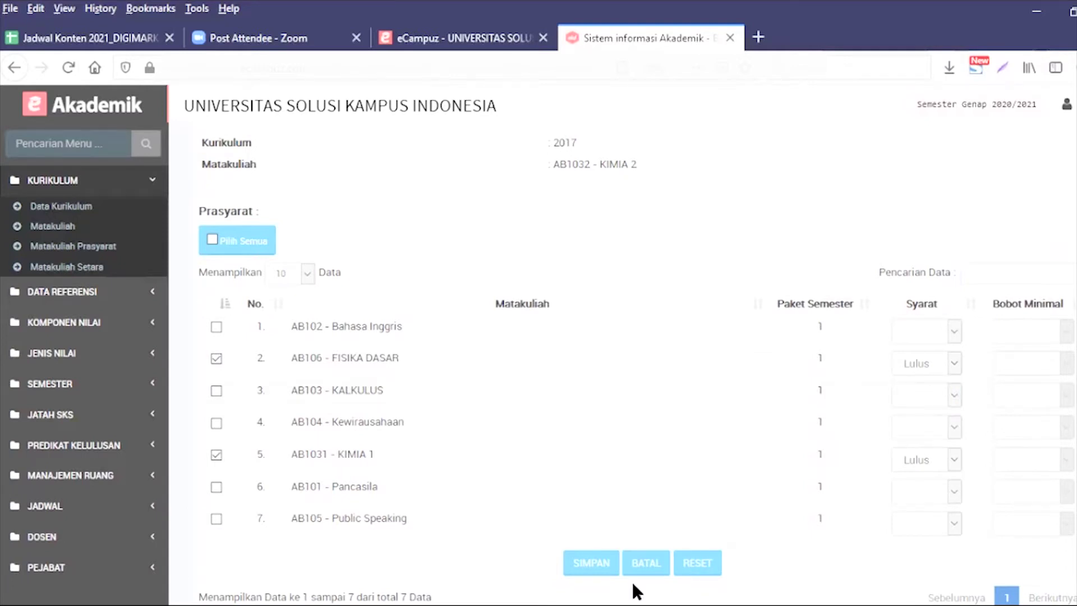
Step: Save the prerequisite settings for KIMIA 2 and return to the prerequisite course list
{"action": "left_click", "coordinate": [595, 554]}
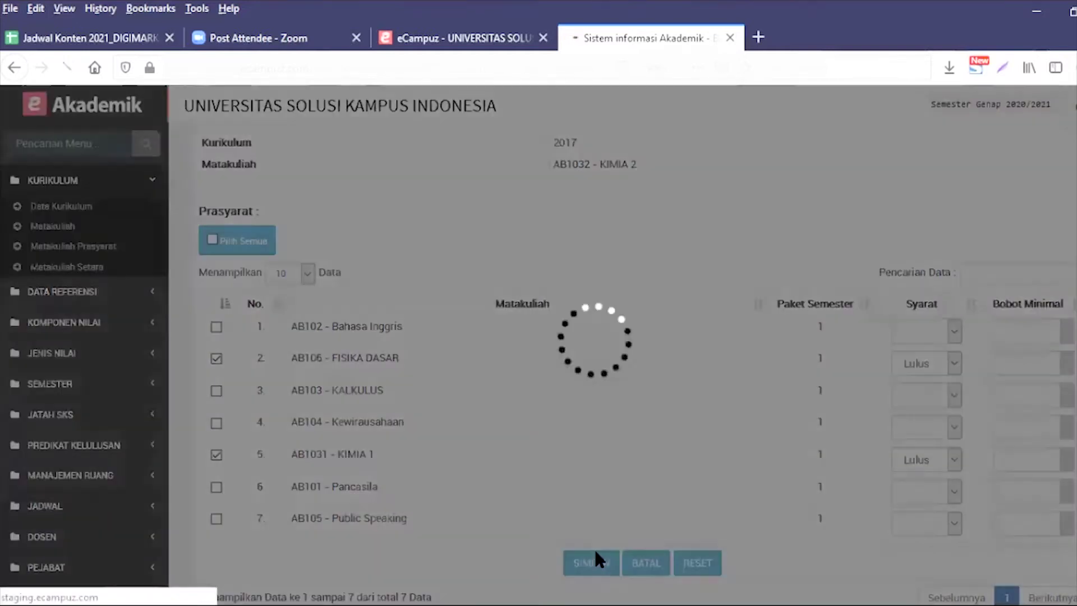
{"action": "left_click_drag", "start_coordinate": [659, 458], "coordinate": [785, 483]}
{"action": "left_click", "coordinate": [751, 397]}
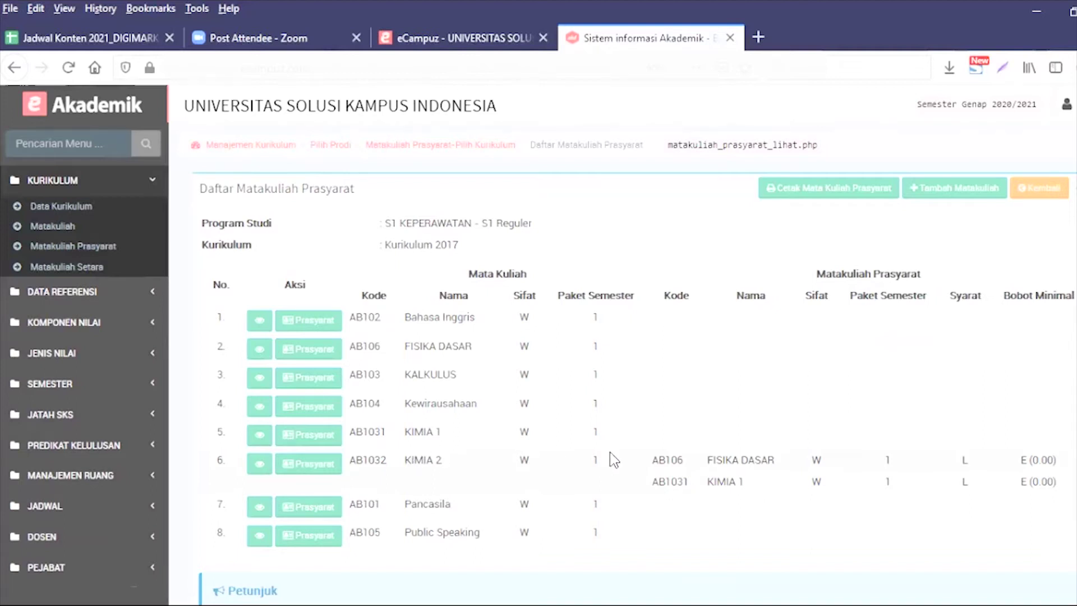
Step: Review the prerequisites recorded for KIMIA 2 and the curriculum name in the prerequisite course list
{"action": "triple_click", "coordinate": [415, 461]}
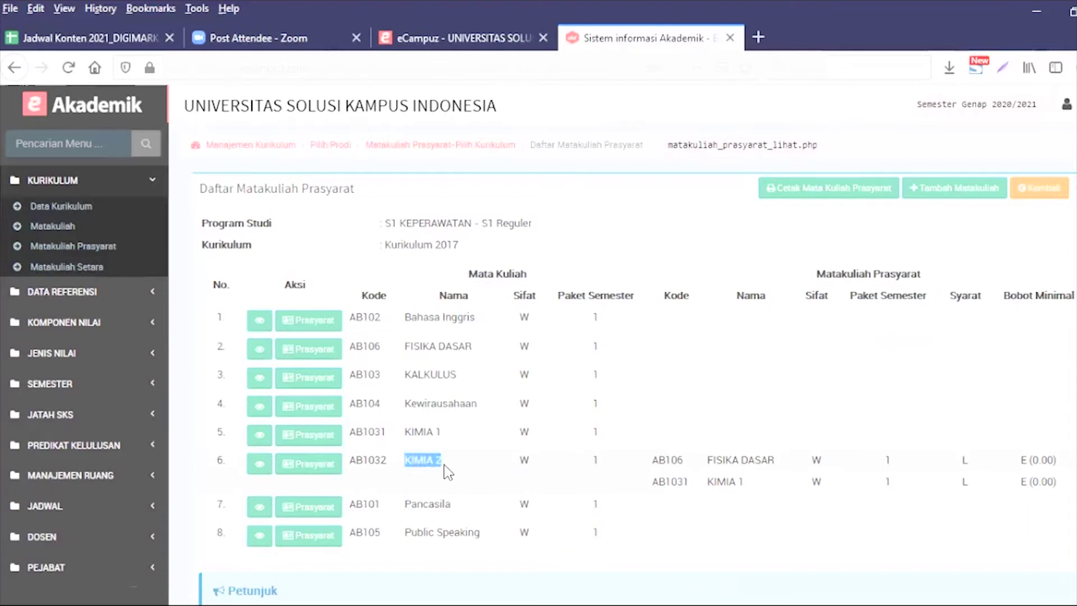
{"action": "triple_click", "coordinate": [759, 458]}
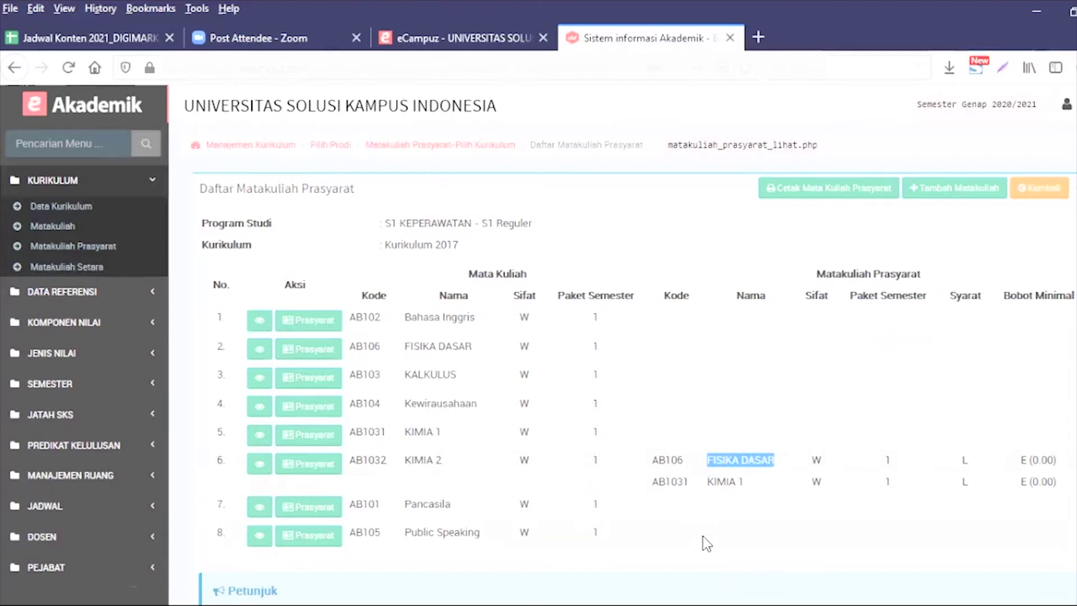
{"action": "triple_click", "coordinate": [753, 486]}
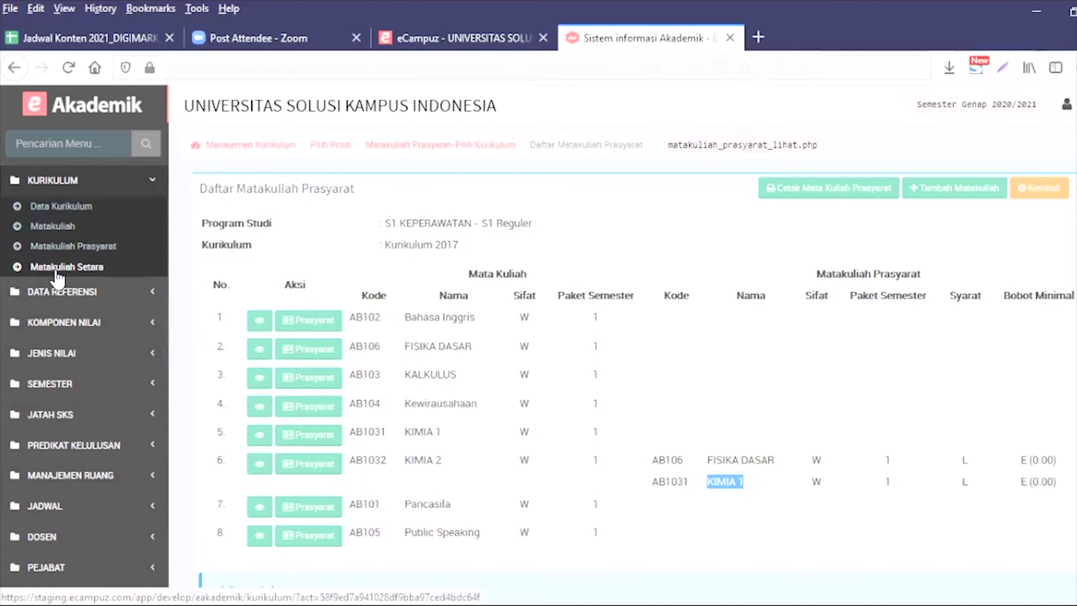
{"action": "left_click", "coordinate": [386, 248]}
{"action": "left_click_drag", "start_coordinate": [387, 248], "coordinate": [456, 248]}
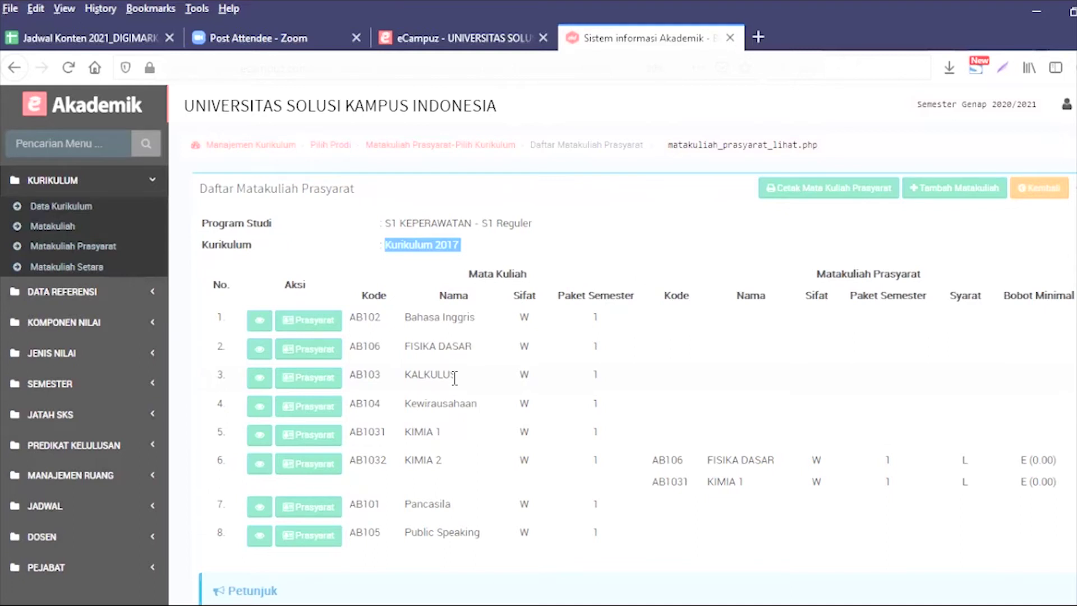
Step: Open the Matakuliah Setara list of Kurikulum 2017 for the S1 KEPERAWATAN - S1 Reguler study programme
{"action": "left_click", "coordinate": [46, 269]}
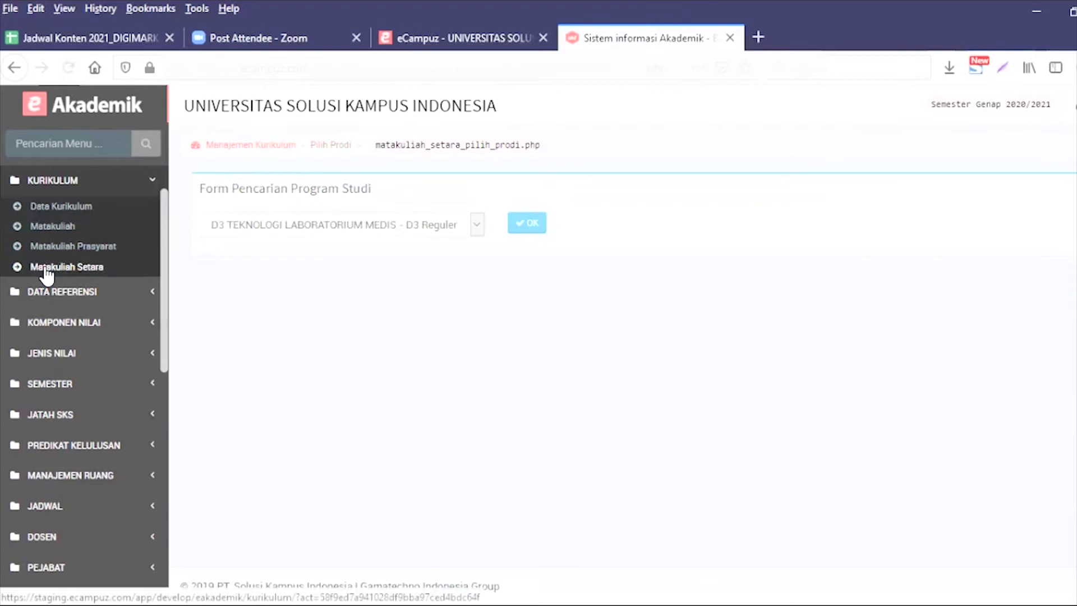
{"action": "left_click", "coordinate": [288, 226]}
{"action": "left_click", "coordinate": [302, 339]}
{"action": "left_click", "coordinate": [516, 231]}
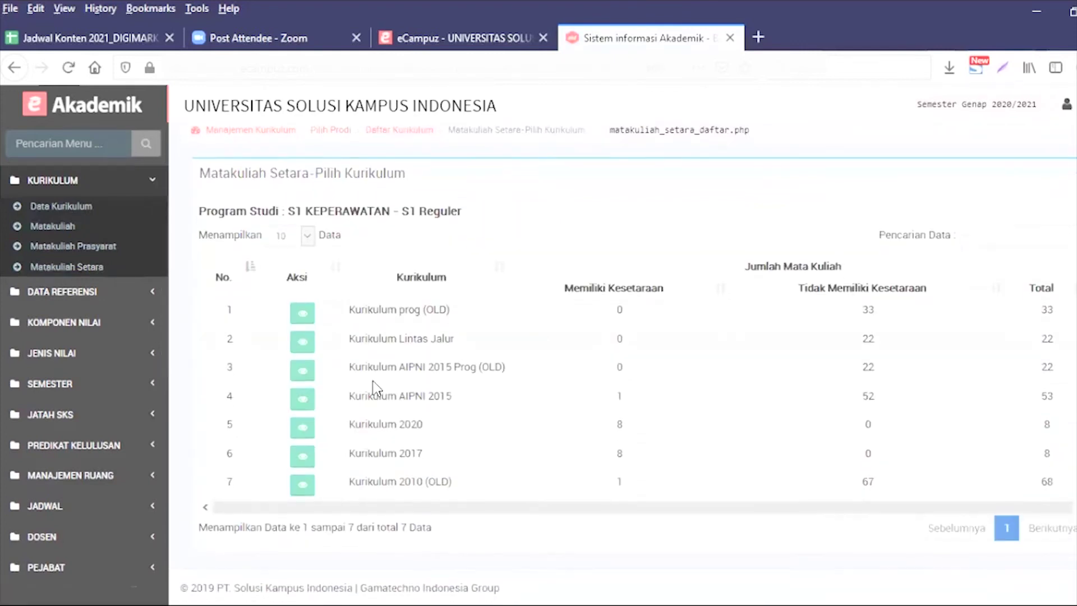
{"action": "left_click", "coordinate": [303, 454]}
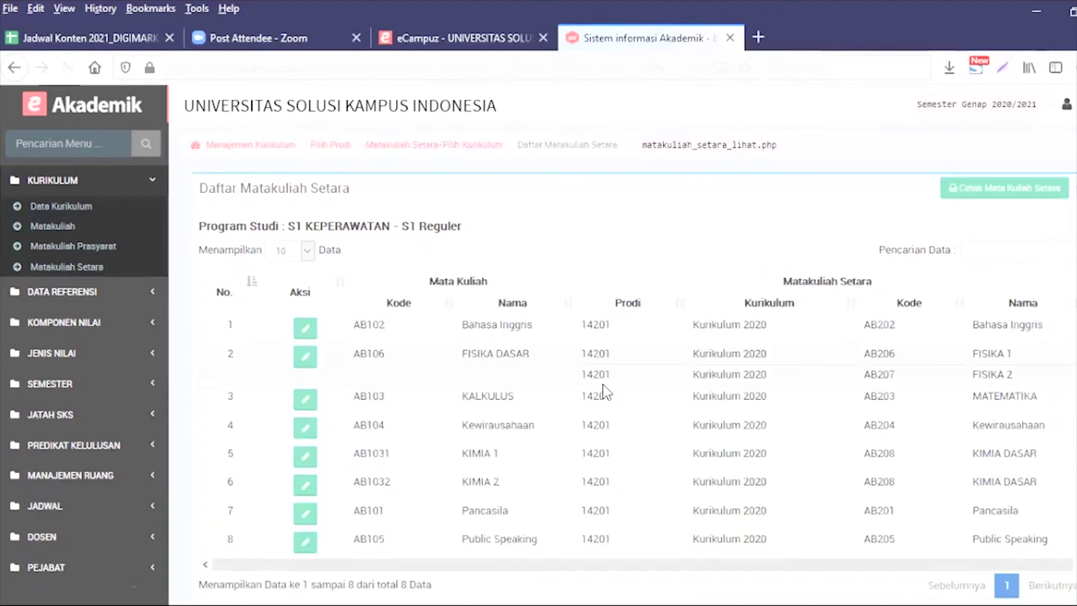
{"action": "scroll", "coordinate": [606, 388], "scroll_direction": "down", "scroll_amount": 1}
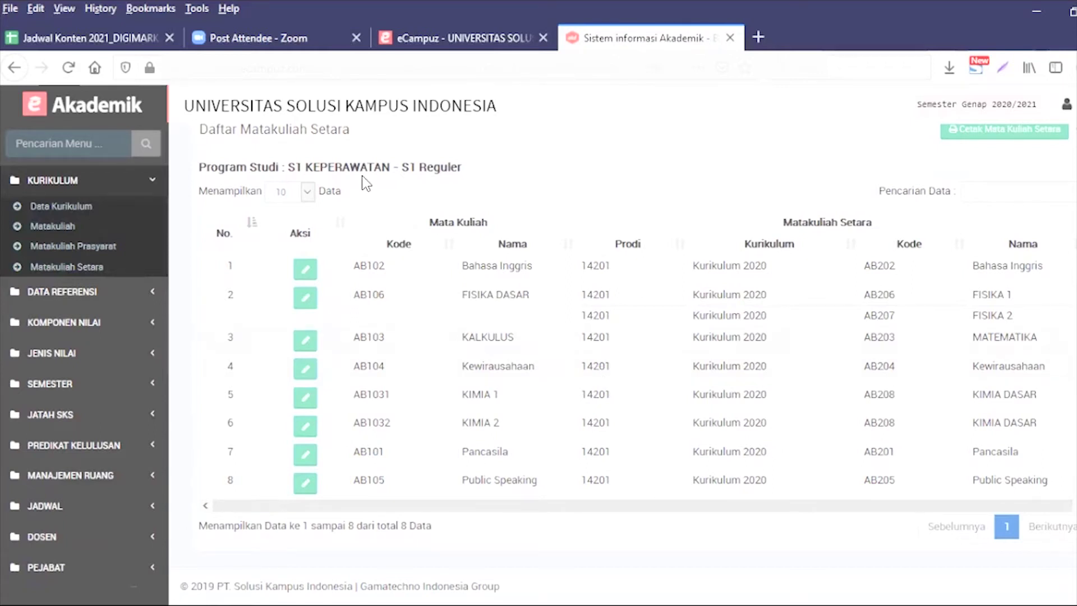
Step: Remove AB203 MATEMATIKA of Kurikulum 2020 from the equivalent courses of AB103 KALKULUS
{"action": "left_click_drag", "start_coordinate": [462, 337], "coordinate": [510, 338]}
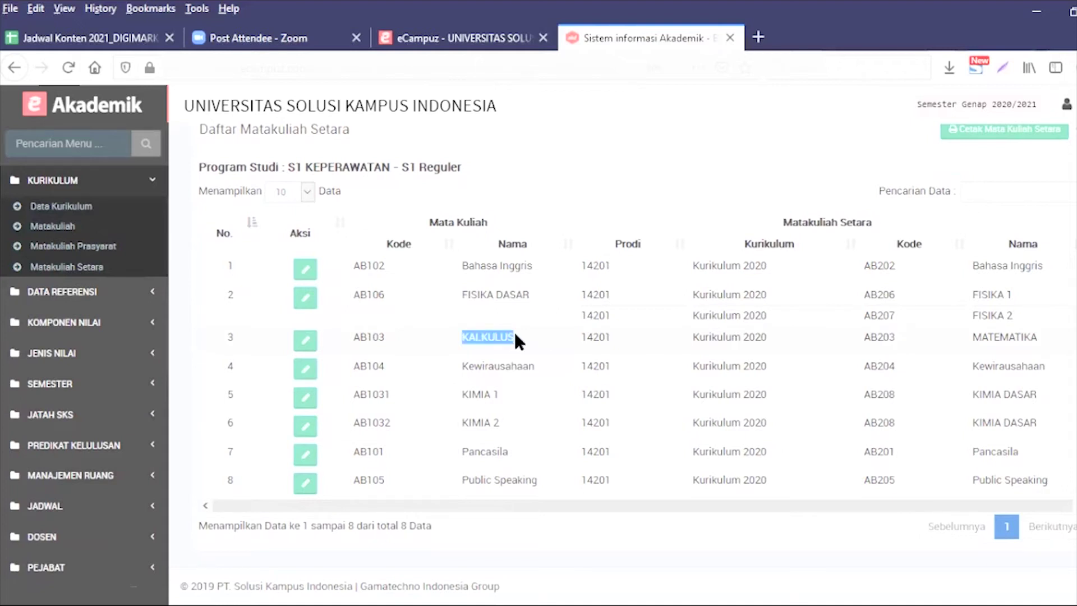
{"action": "left_click_drag", "start_coordinate": [692, 337], "coordinate": [767, 337]}
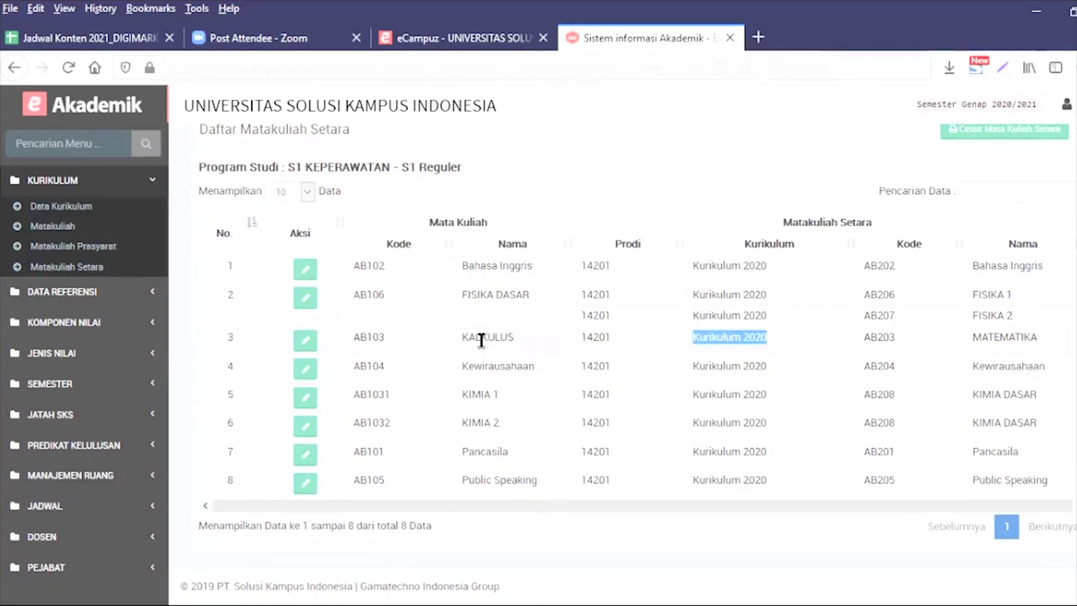
{"action": "left_click_drag", "start_coordinate": [586, 508], "coordinate": [644, 512]}
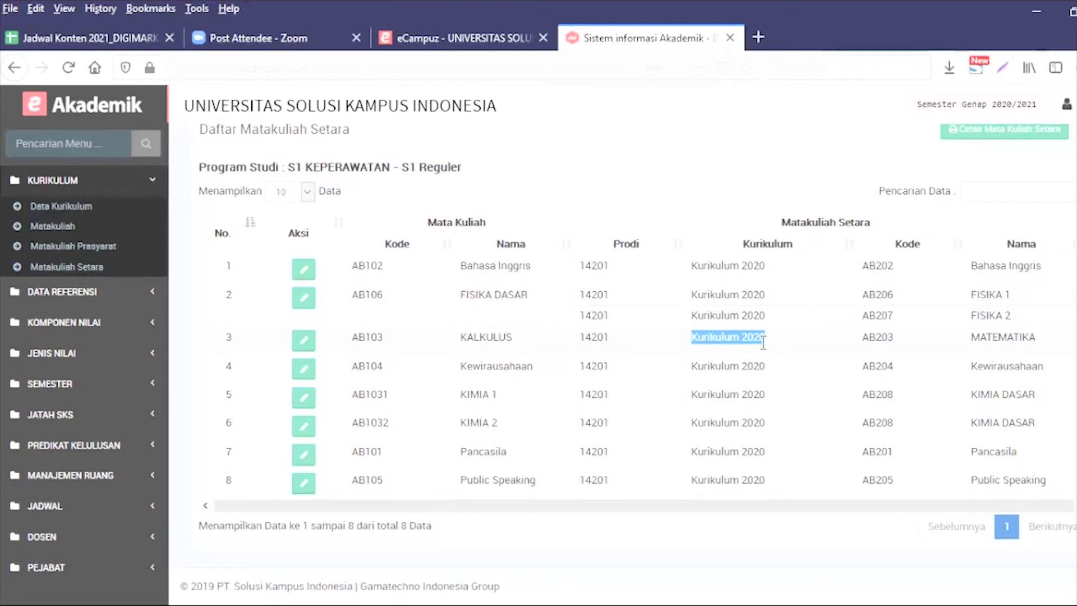
{"action": "left_click", "coordinate": [301, 343]}
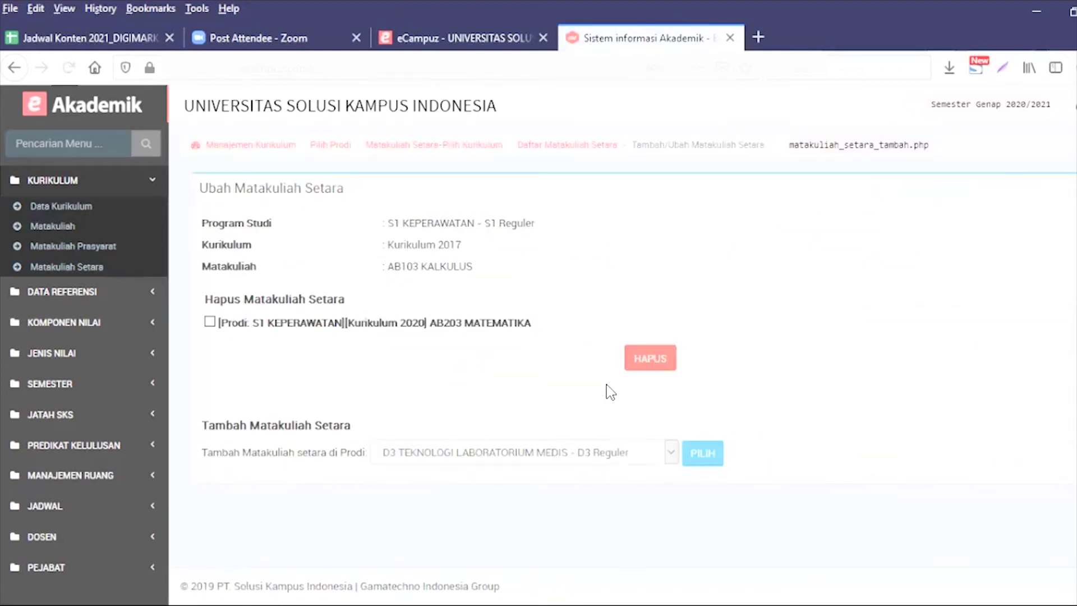
{"action": "left_click", "coordinate": [210, 322]}
{"action": "left_click", "coordinate": [648, 360]}
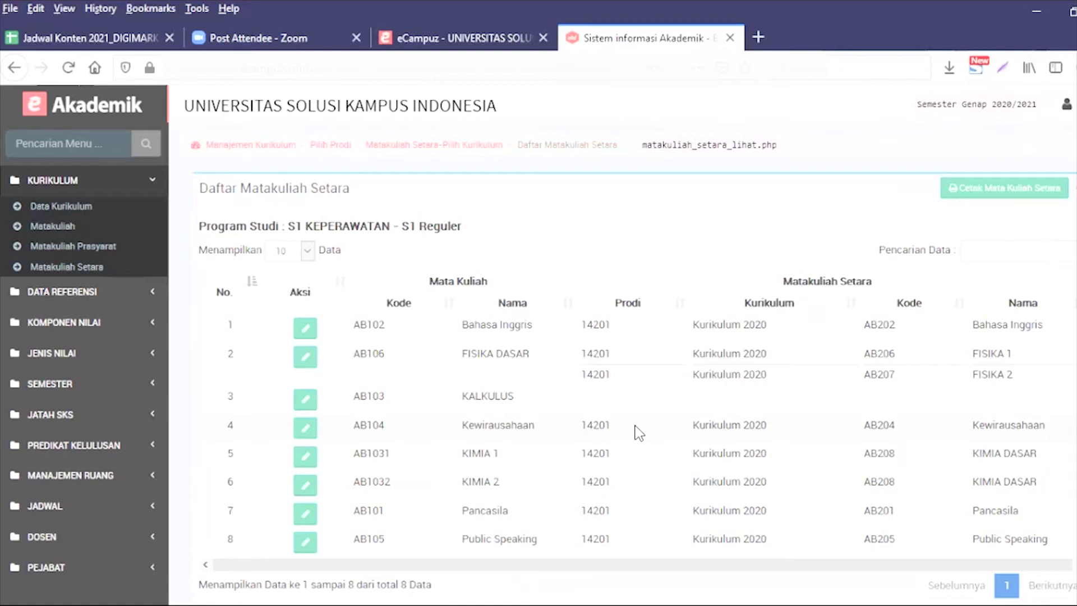
Step: Start adding an equivalent course to AB103 KALKULUS, choosing the S1 KEPERAWATAN study programme and Kurikulum 2020 as its source
{"action": "left_click", "coordinate": [305, 400]}
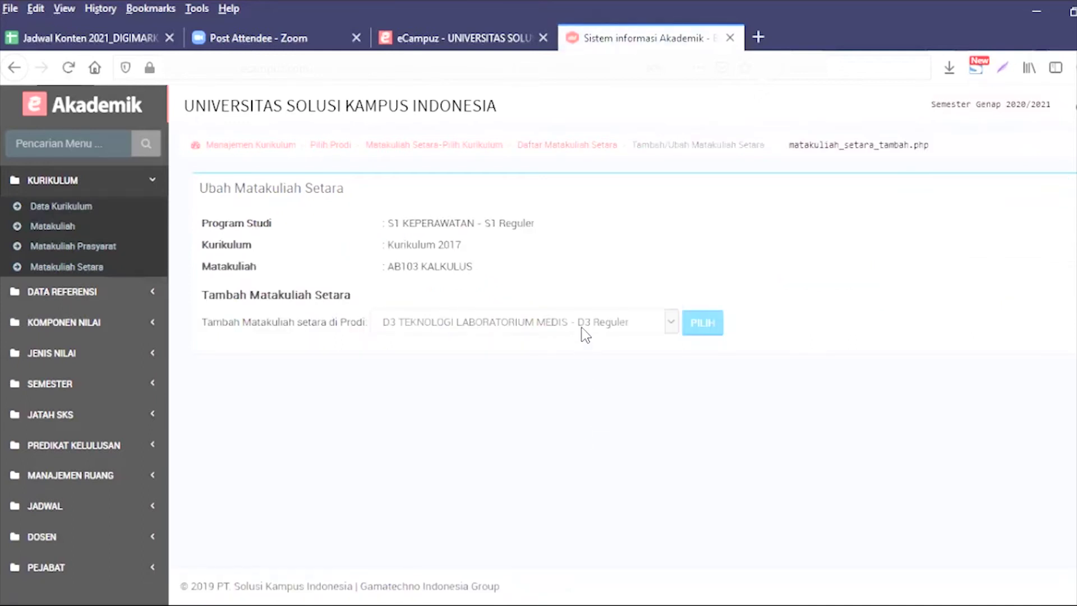
{"action": "left_click", "coordinate": [584, 327]}
{"action": "left_click", "coordinate": [539, 435]}
{"action": "left_click", "coordinate": [702, 322]}
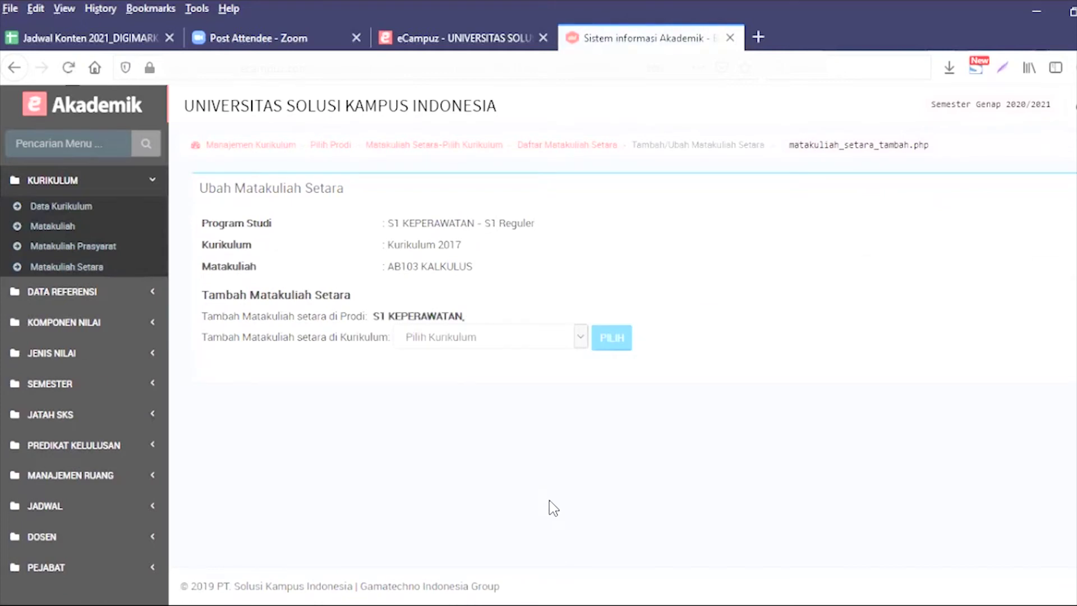
{"action": "left_click", "coordinate": [465, 337]}
{"action": "key", "text": "Down"}
{"action": "left_click", "coordinate": [494, 469]}
{"action": "left_click", "coordinate": [610, 340]}
{"action": "scroll", "coordinate": [564, 423], "scroll_direction": "down", "scroll_amount": 3}
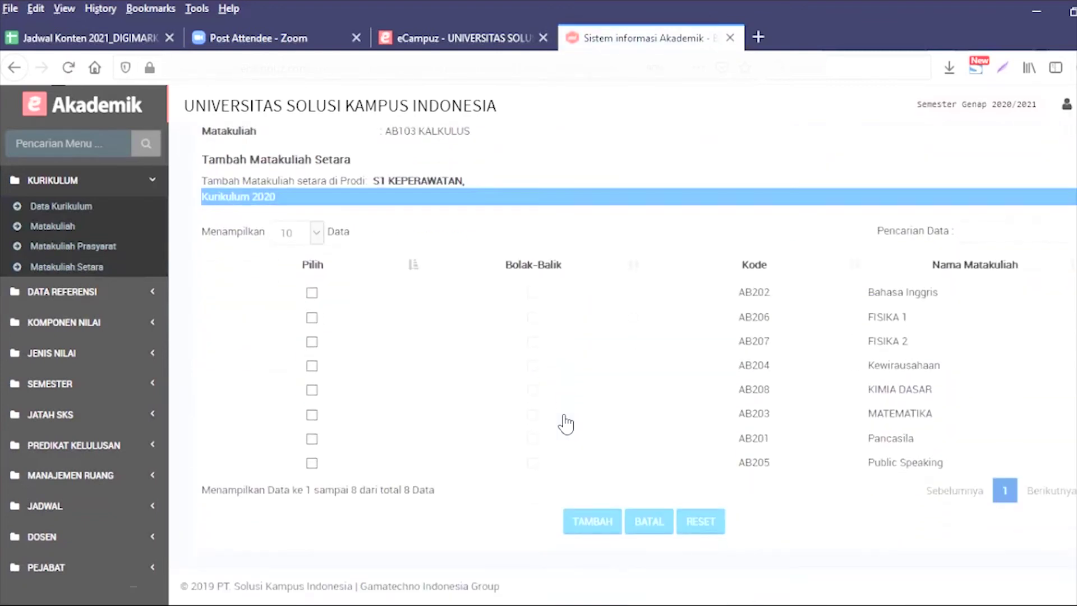
Step: Add AB203 MATEMATIKA as a Bolak-Balik equivalent of KALKULUS and check the pair in the equivalent course list
{"action": "left_click_drag", "start_coordinate": [415, 130], "coordinate": [486, 132]}
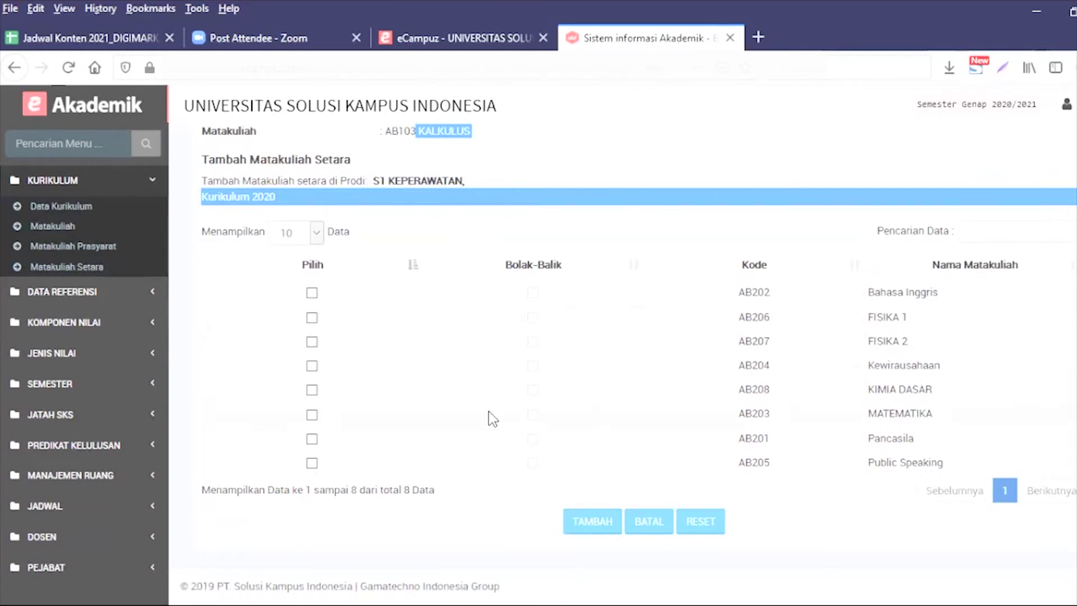
{"action": "left_click", "coordinate": [311, 415]}
{"action": "left_click", "coordinate": [531, 414]}
{"action": "left_click", "coordinate": [586, 523]}
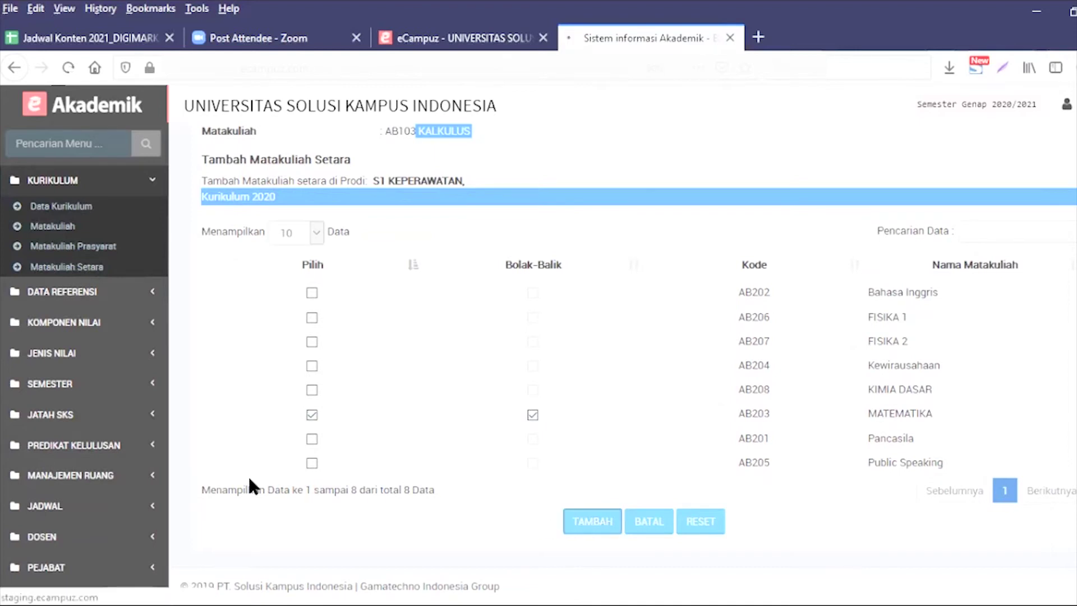
{"action": "left_click_drag", "start_coordinate": [461, 397], "coordinate": [508, 397]}
{"action": "left_click_drag", "start_coordinate": [971, 396], "coordinate": [1036, 396]}
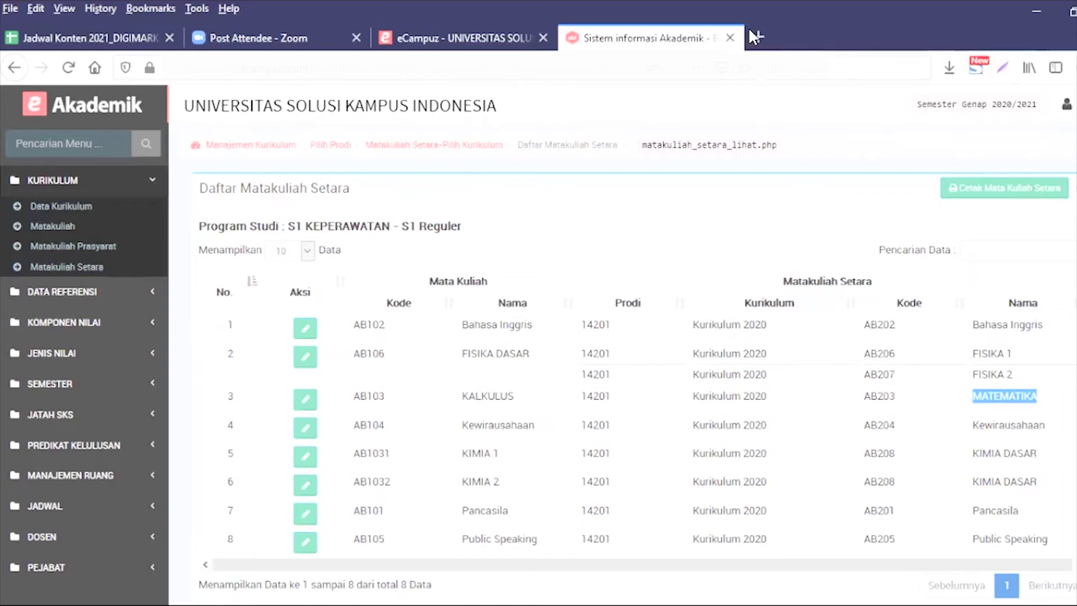
Step: Switch to the PowerPoint slideshow and advance from the one-to-one equivalence slide to the one-to-many slide
{"action": "key", "text": "alt+Tab"}
{"action": "key", "text": "alt+Tab"}
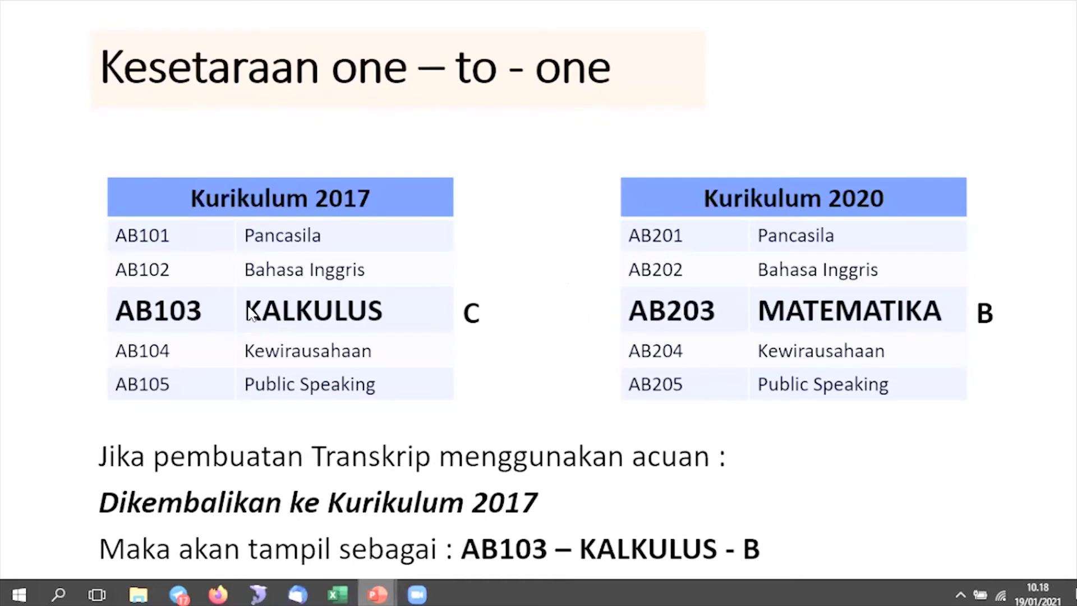
{"action": "left_click", "coordinate": [409, 313]}
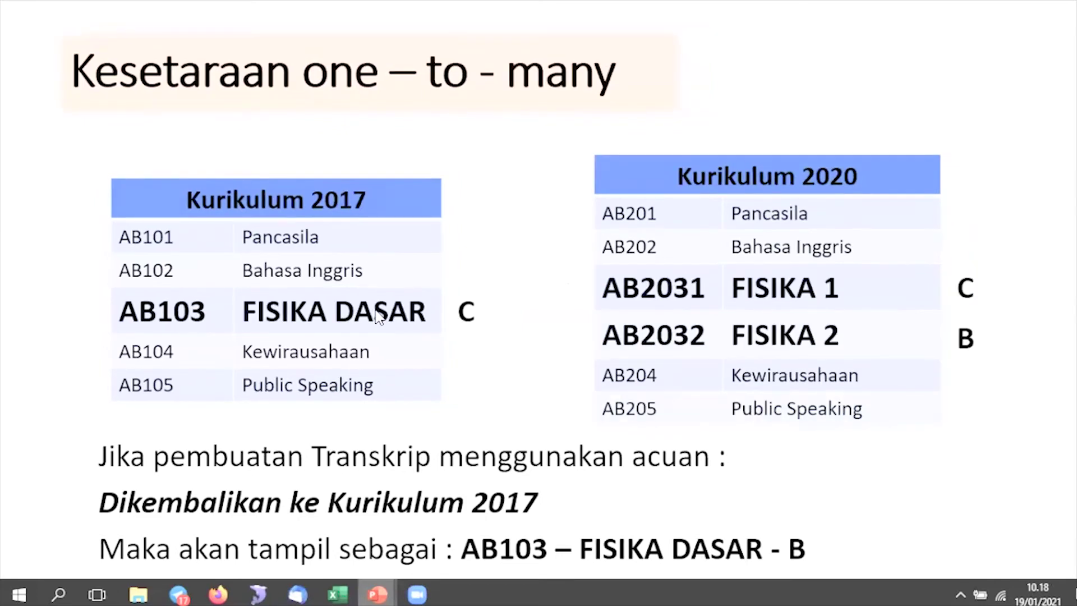